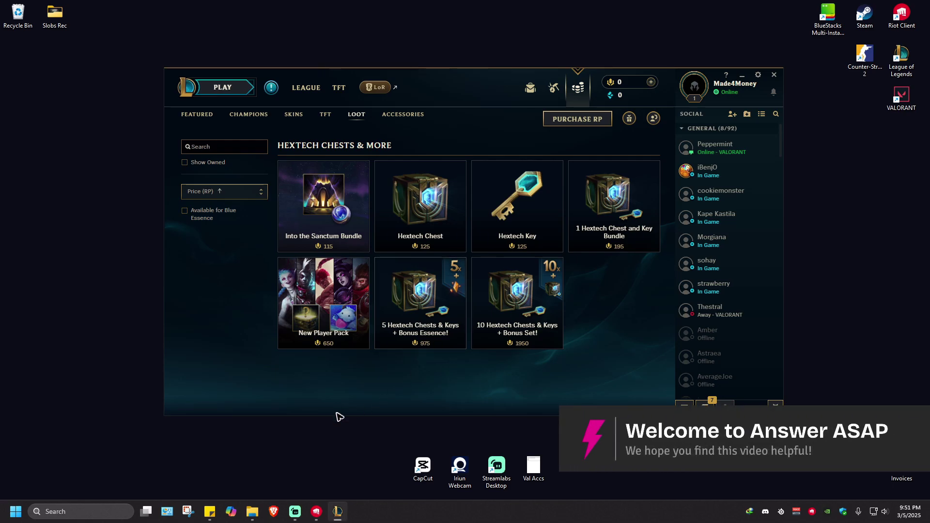
# Step: Minimize the League of Legends client, which is showing its Loot store page
pyautogui.click(338, 511)
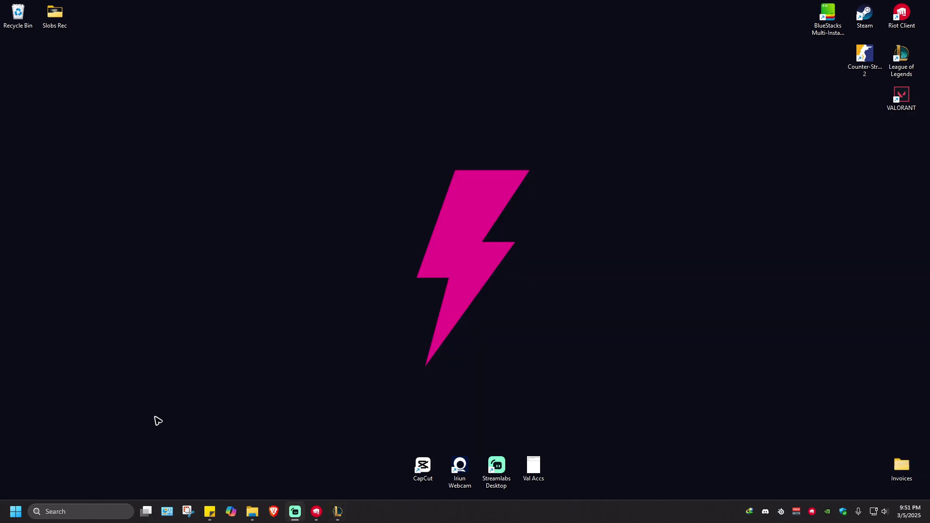
# Step: Search Windows for 'system updates' and open the Check for updates page
pyautogui.click(85, 514)
pyautogui.write('system updates')
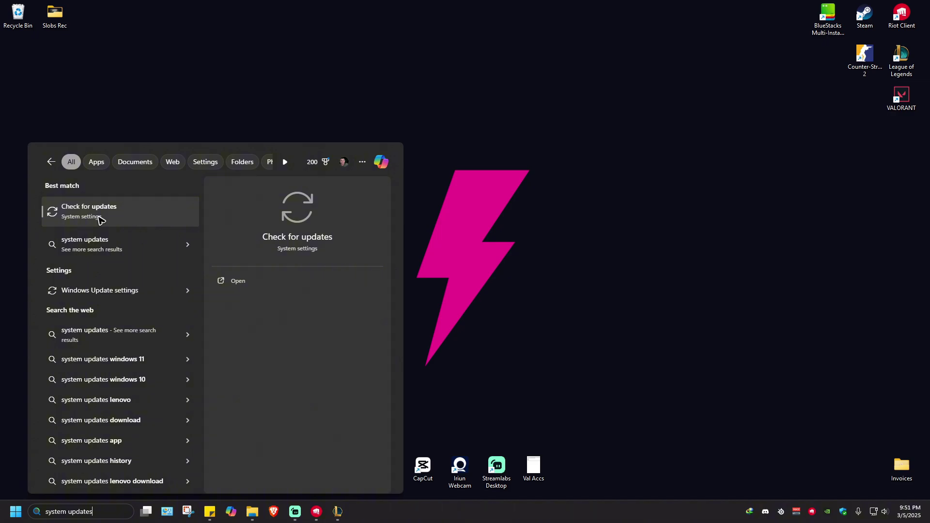
pyautogui.click(99, 221)
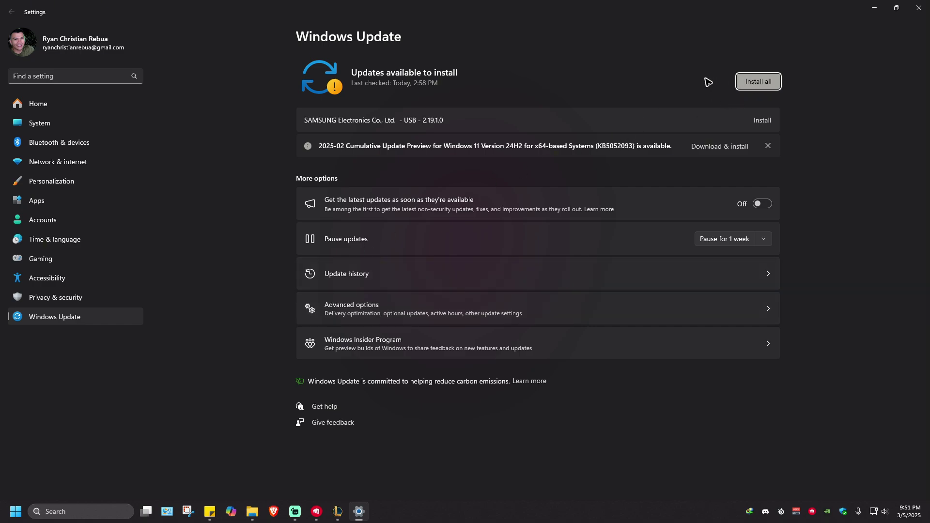
# Step: Select the cumulative update preview under Optional updates, then close Settings without installing
pyautogui.click(369, 309)
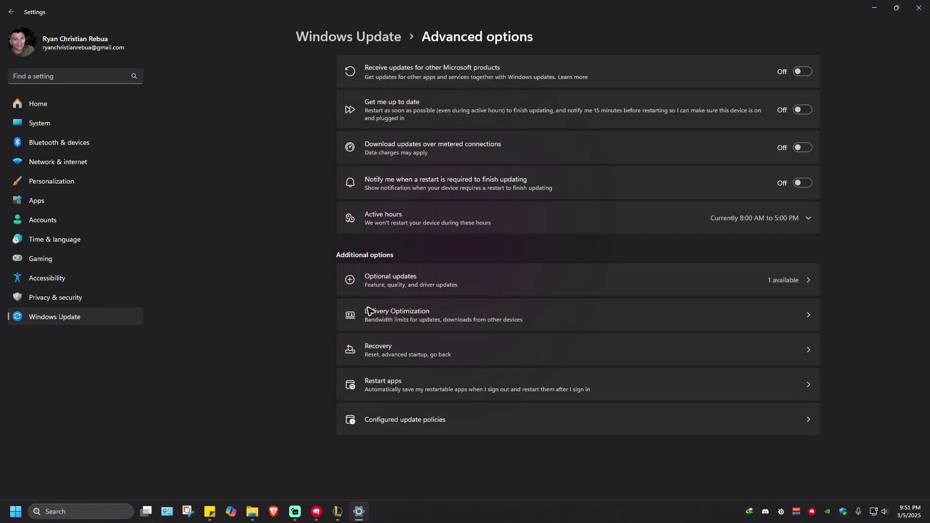
pyautogui.click(394, 284)
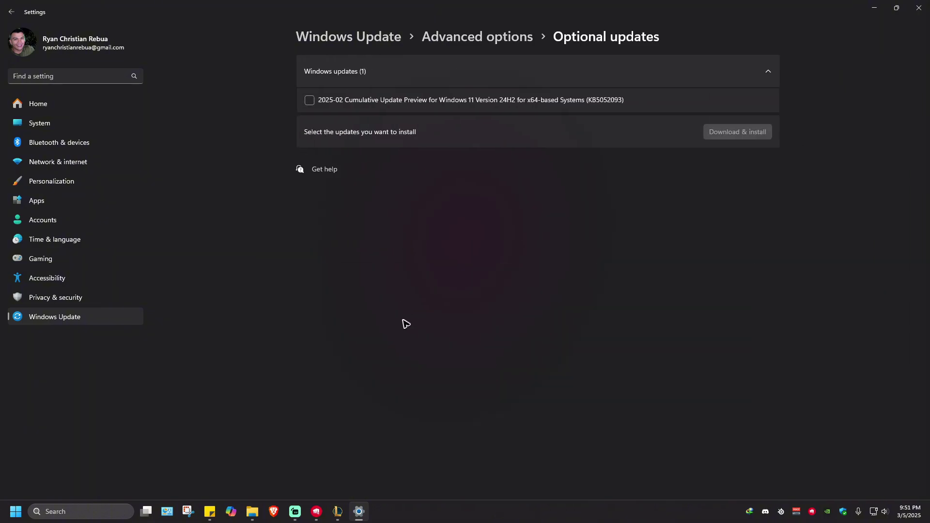
pyautogui.click(310, 101)
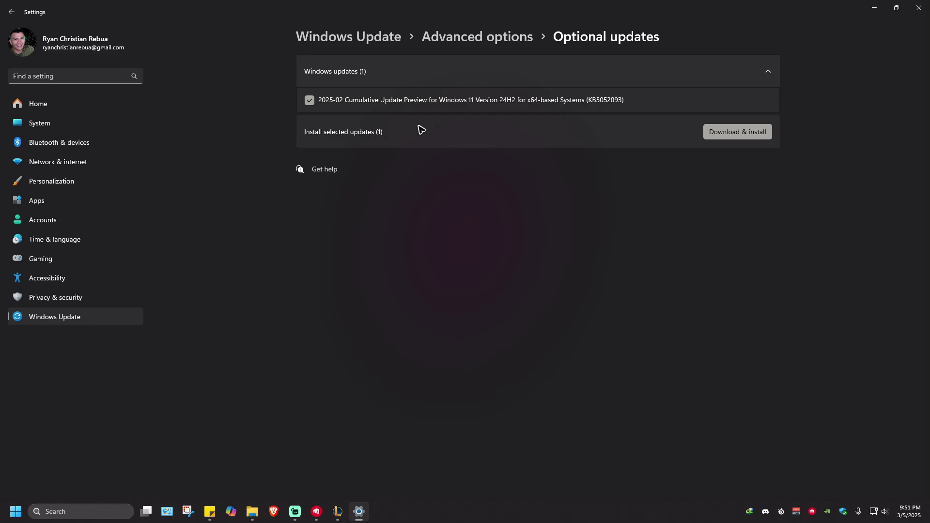
pyautogui.click(919, 7)
# Step: Refresh the desktop and bring up the Discord window from the taskbar
pyautogui.rightClick(390, 270)
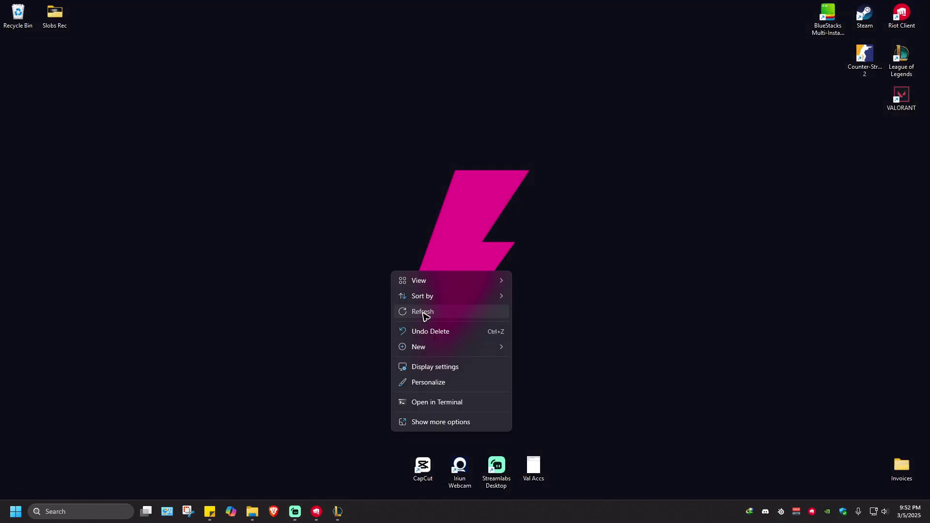
pyautogui.click(422, 313)
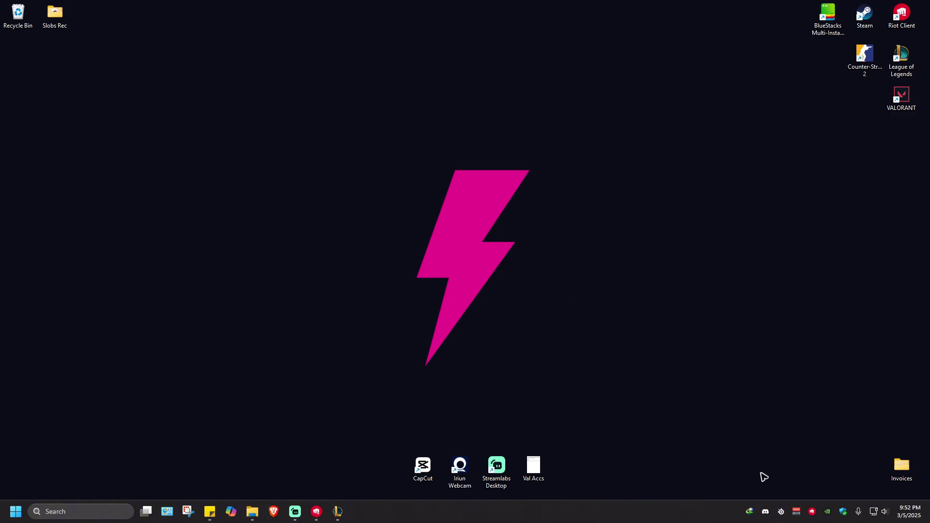
pyautogui.click(766, 512)
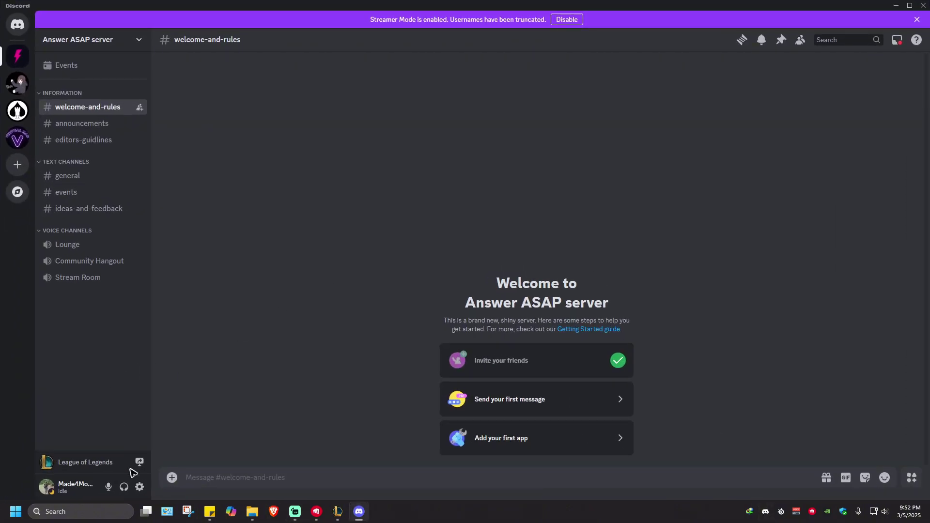
# Step: In Discord's Game Overlay settings, turn the in-game overlay off and back on, leaving it enabled
pyautogui.click(139, 487)
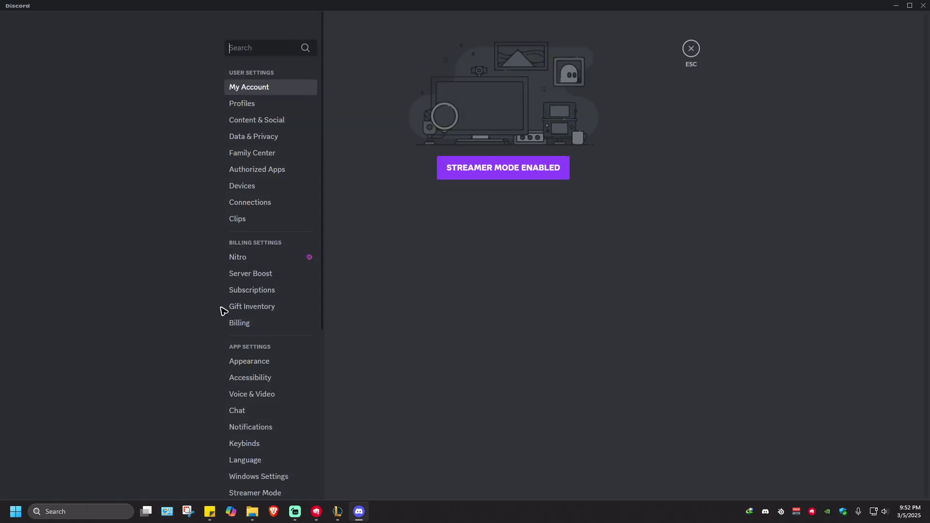
pyautogui.scroll(-5, 235, 307)
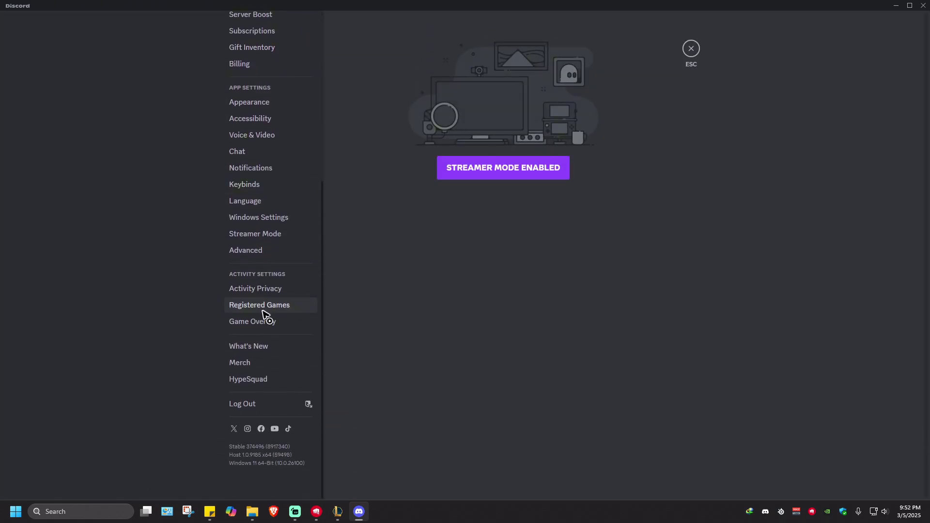
pyautogui.click(267, 324)
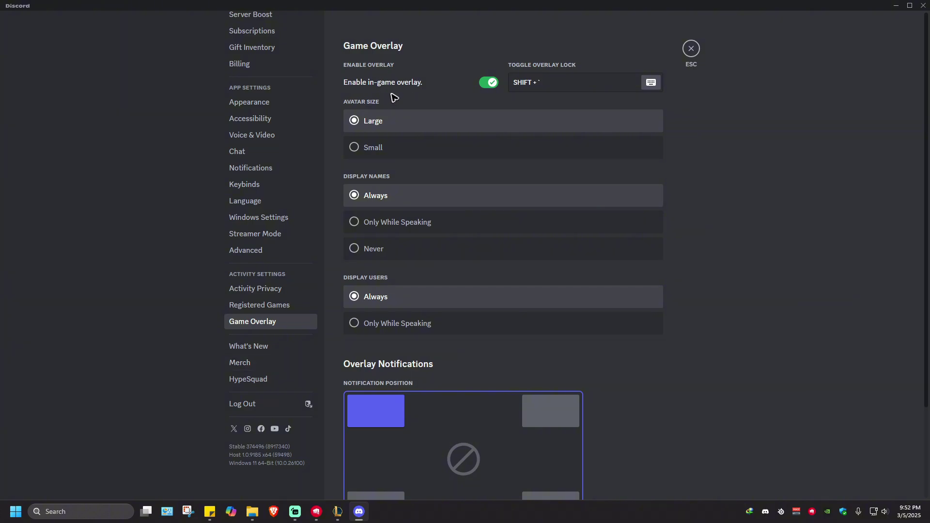
pyautogui.click(494, 83)
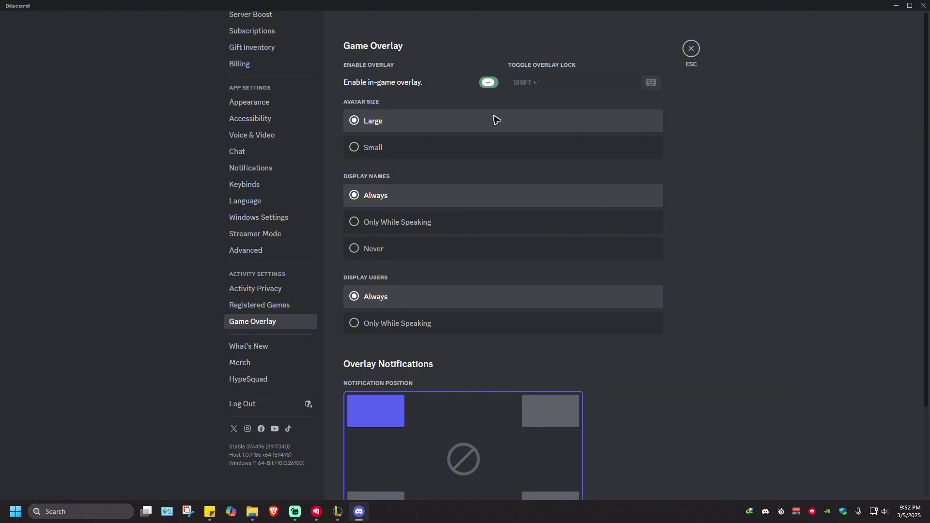
pyautogui.click(566, 85)
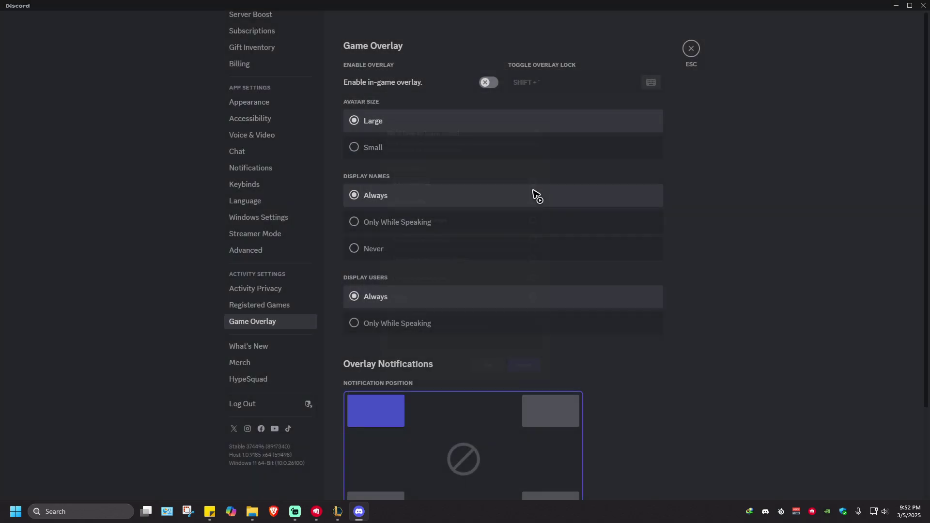
pyautogui.click(490, 85)
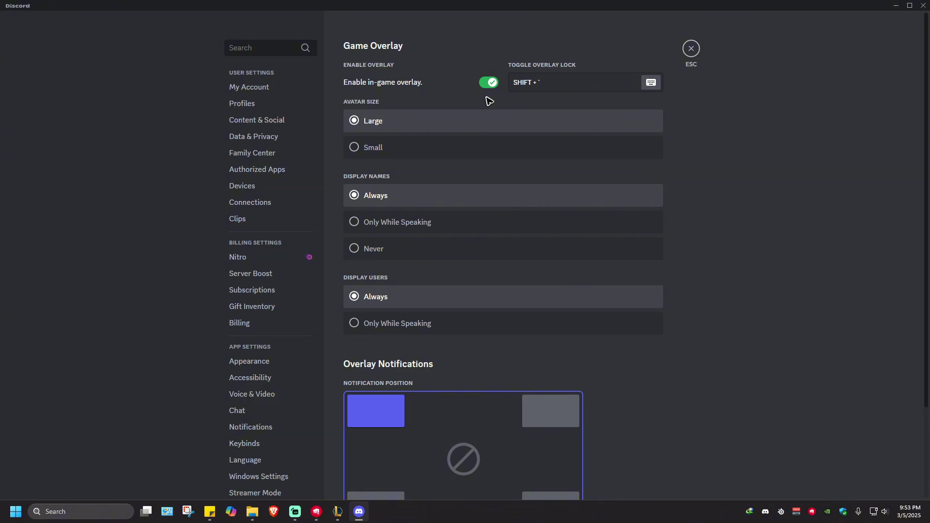
pyautogui.scroll(-3, 296, 218)
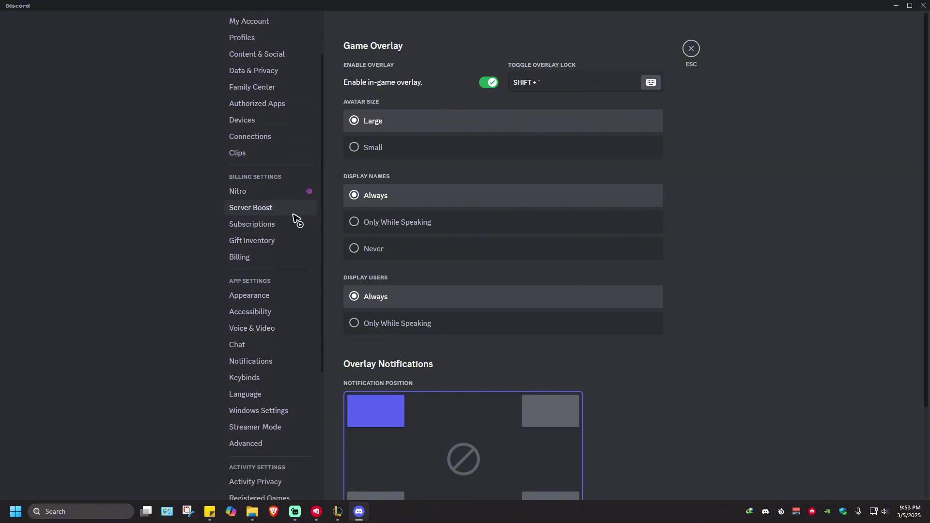
pyautogui.scroll(-1, 297, 224)
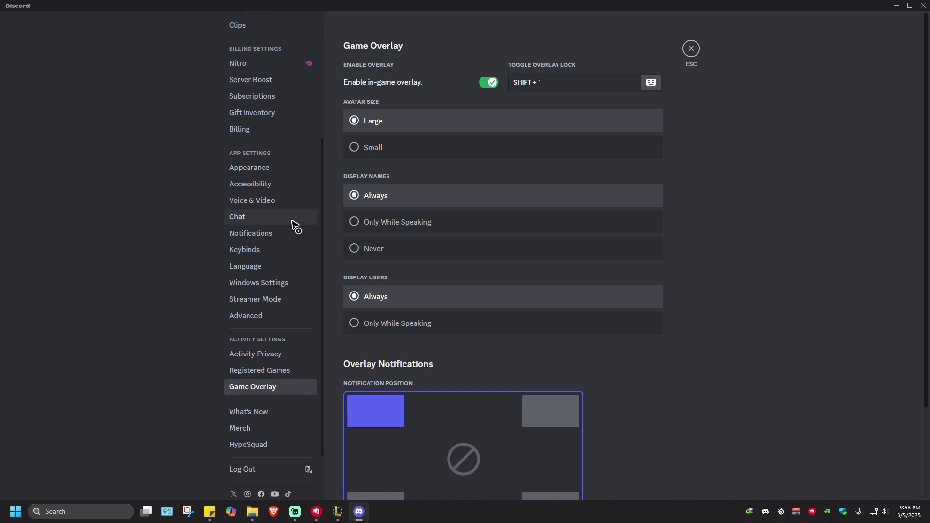
# Step: Toggle Hardware Acceleration in Discord's Advanced settings and answer the confirmation prompt
pyautogui.click(261, 315)
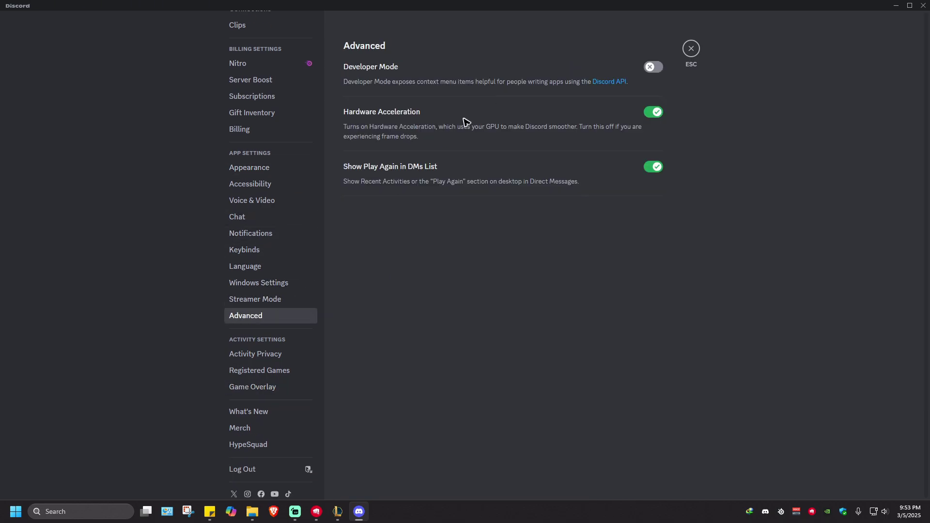
pyautogui.click(654, 112)
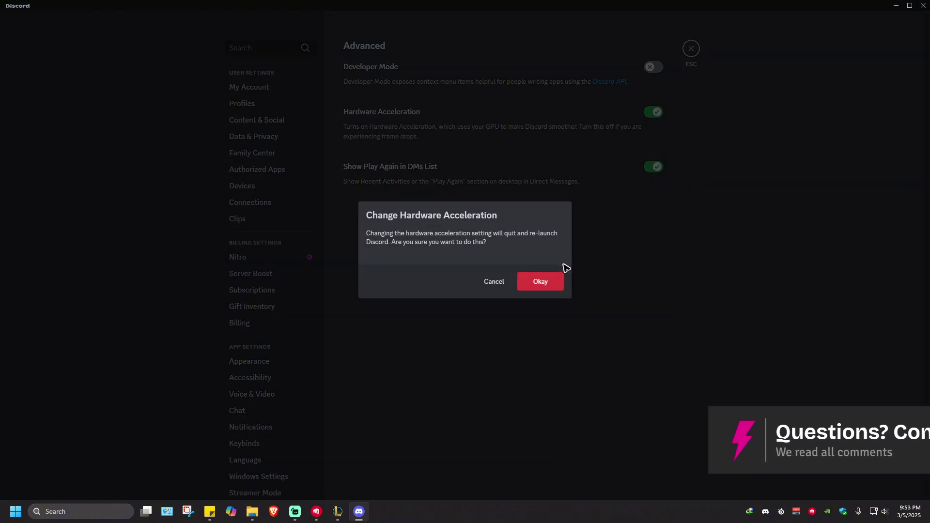
pyautogui.click(554, 283)
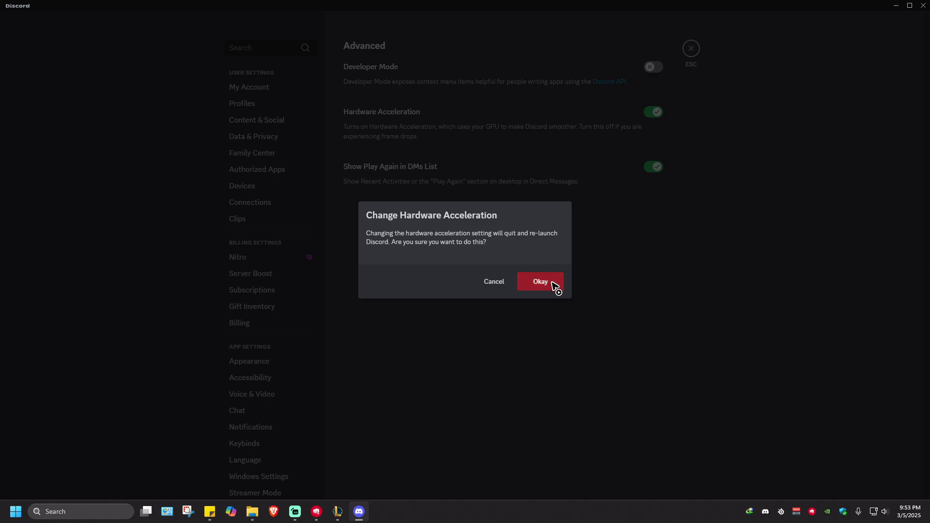
pyautogui.click(499, 284)
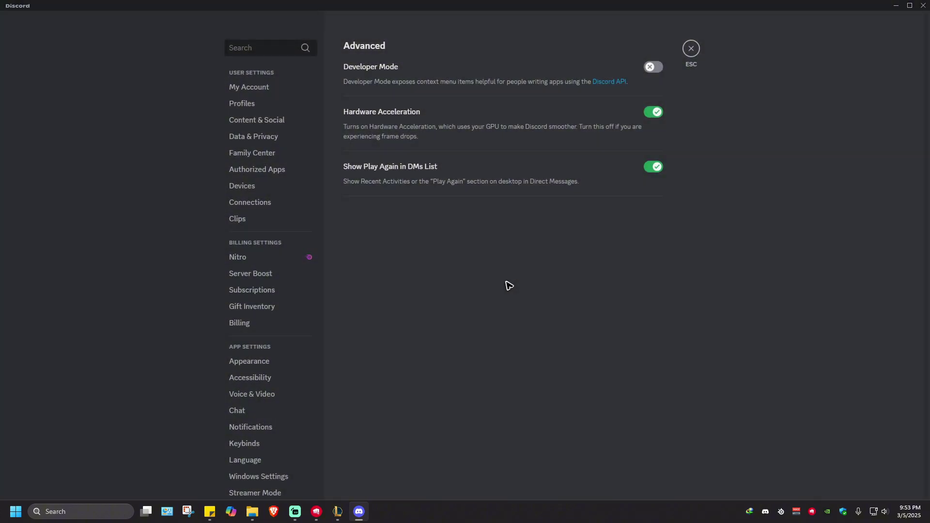
# Step: Close Discord and open Display settings from the desktop context menu
pyautogui.click(922, 5)
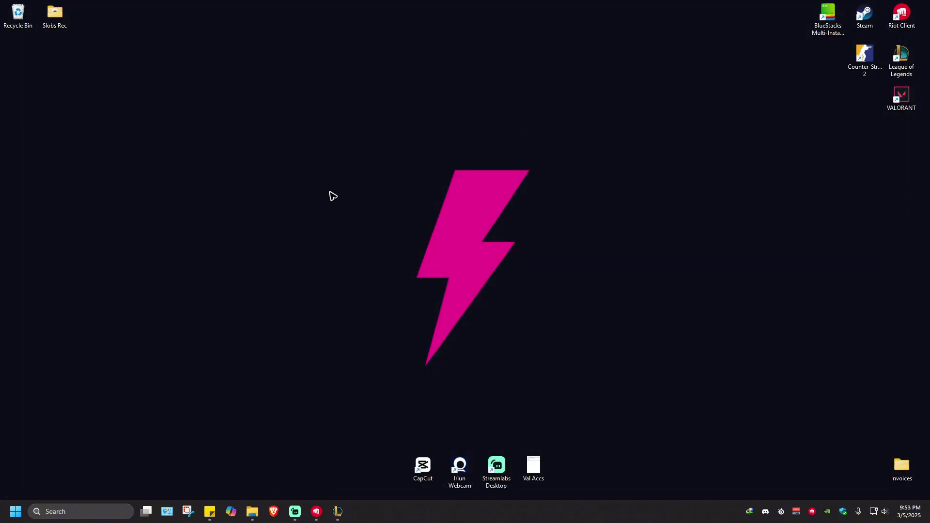
pyautogui.rightClick(343, 241)
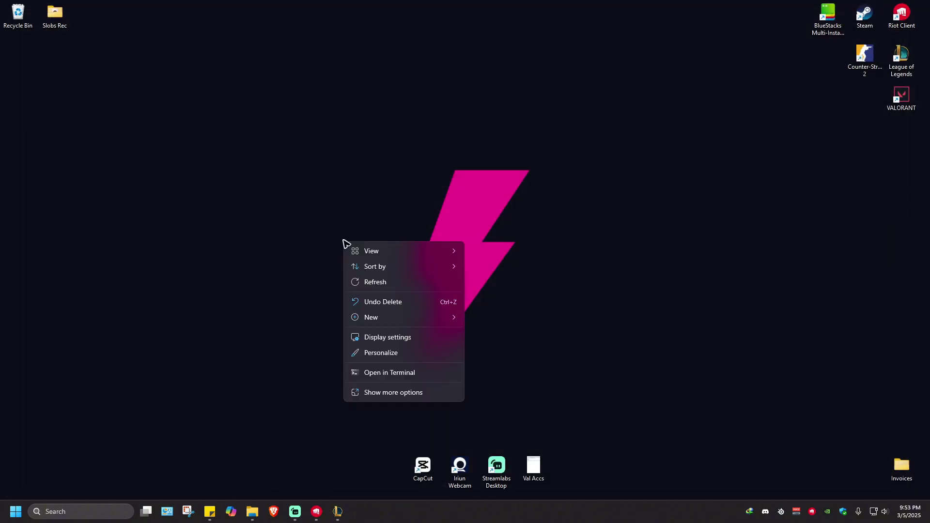
pyautogui.click(396, 338)
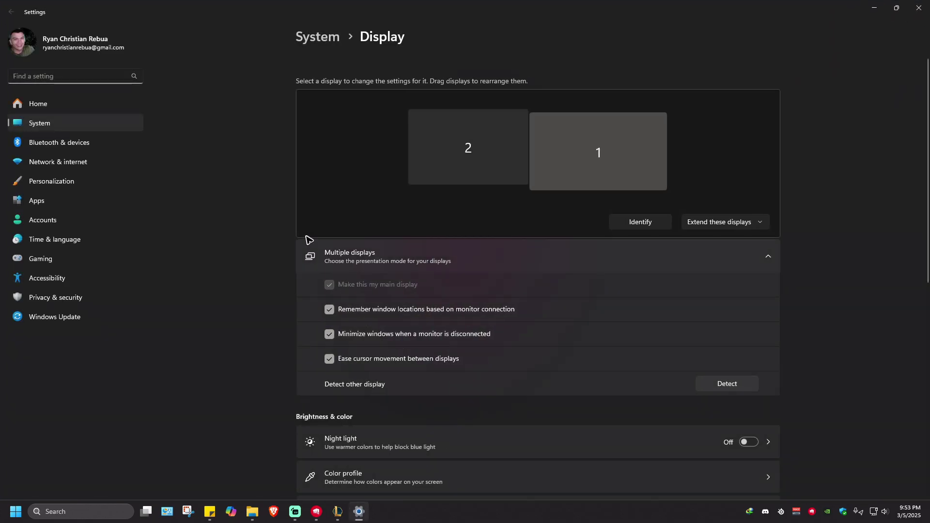
# Step: Open the Graphics page, expand Advanced graphics settings, and start adding a desktop app
pyautogui.scroll(-8, 648, 194)
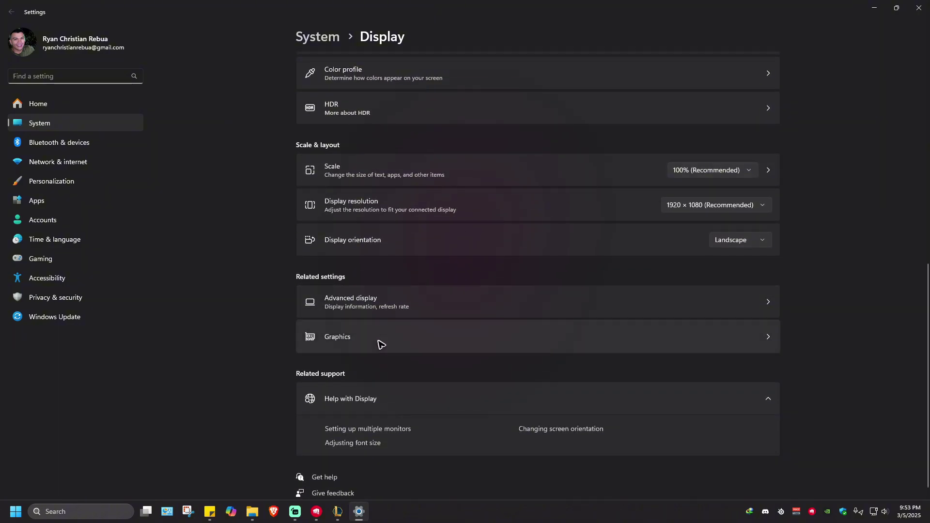
pyautogui.click(380, 344)
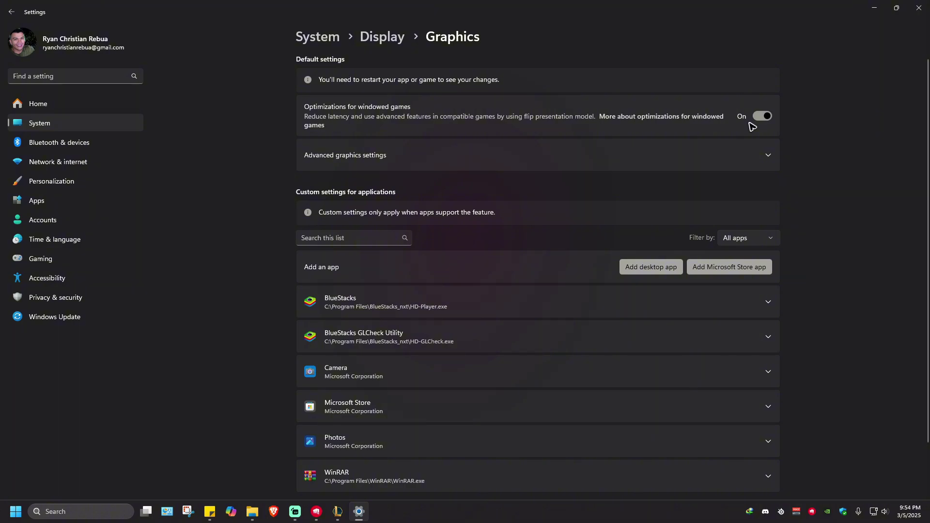
pyautogui.click(716, 156)
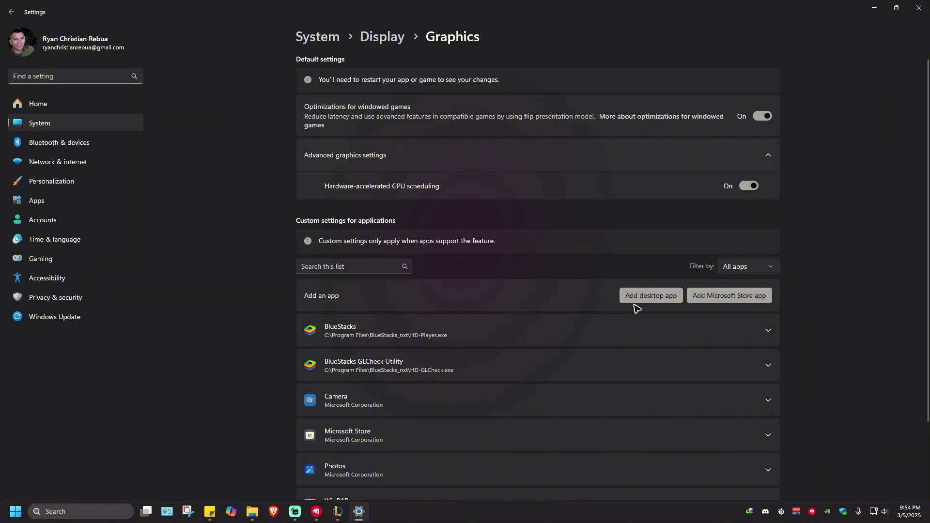
pyautogui.click(654, 301)
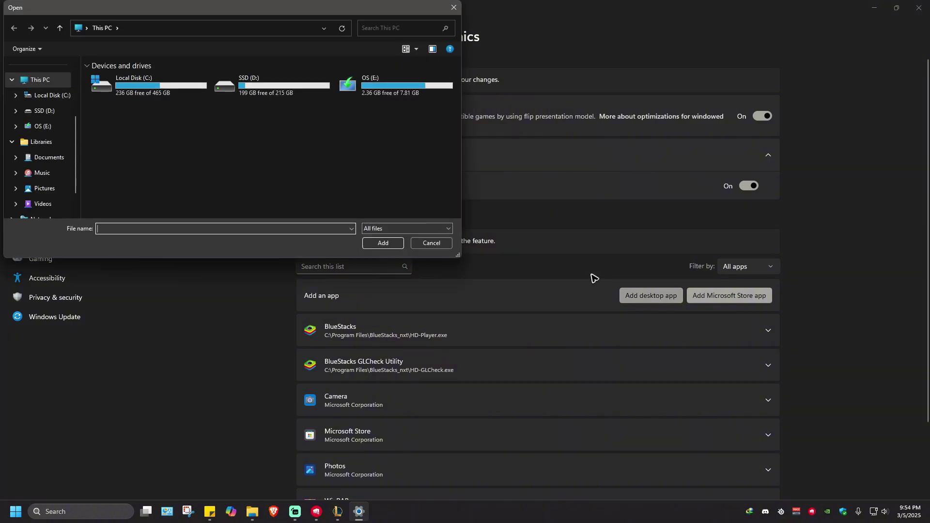
# Step: Add C:\Riot Games\League of Legends\Game\League of Legends.exe to the Graphics app list
pyautogui.moveTo(224, 8); pyautogui.dragTo(550, 130)
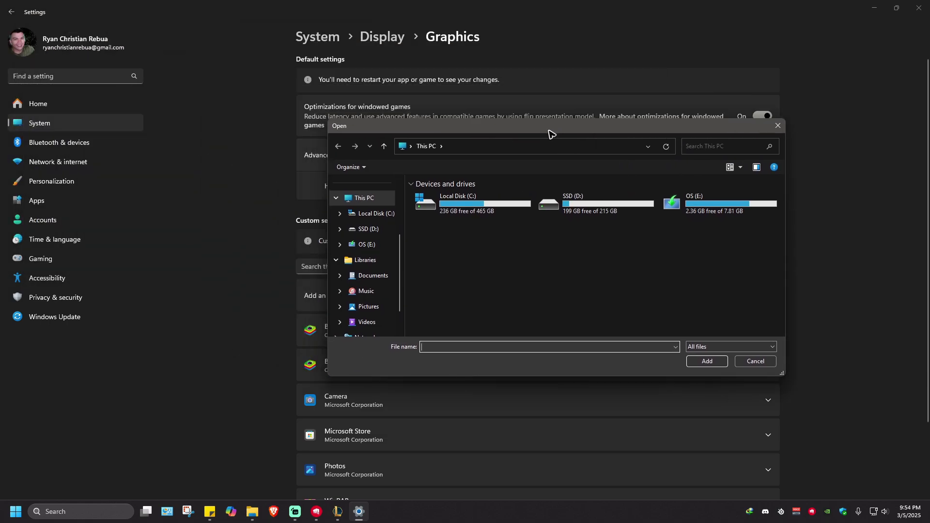
pyautogui.doubleClick(482, 208)
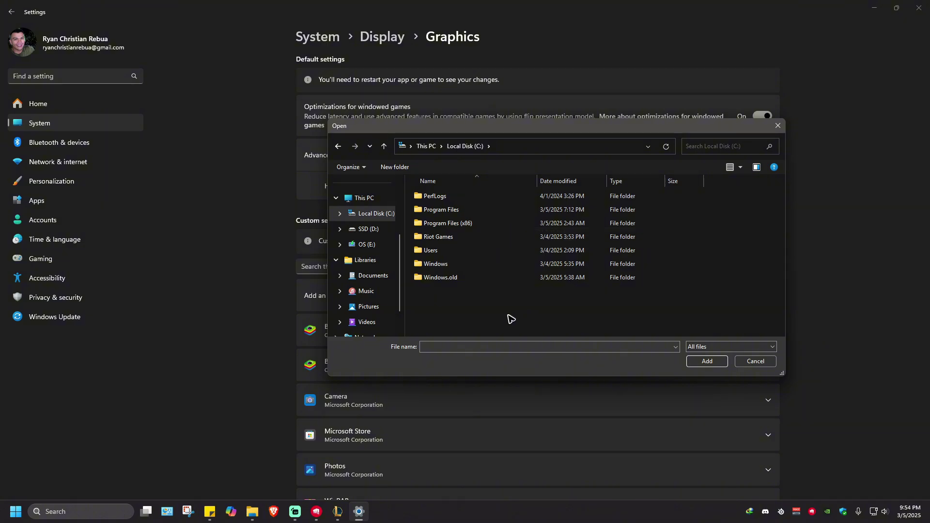
pyautogui.doubleClick(446, 238)
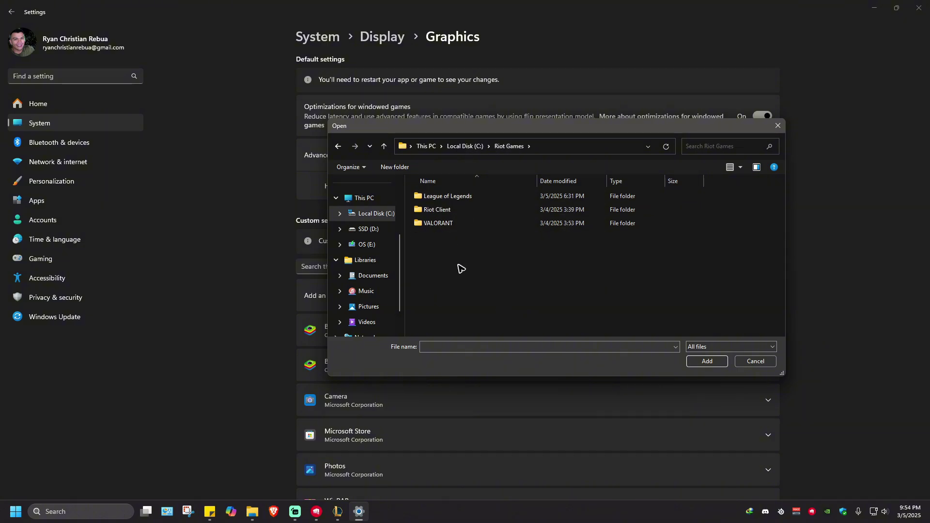
pyautogui.doubleClick(450, 196)
pyautogui.doubleClick(432, 222)
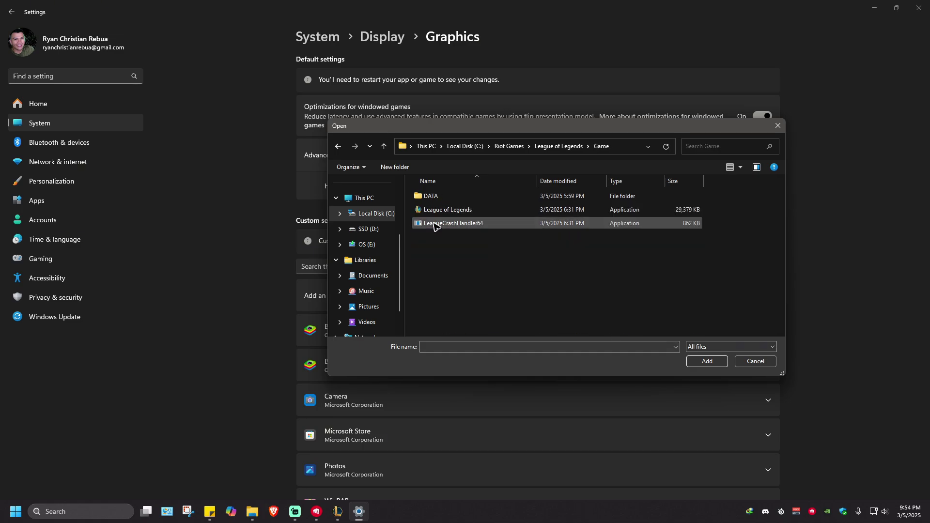
pyautogui.click(452, 210)
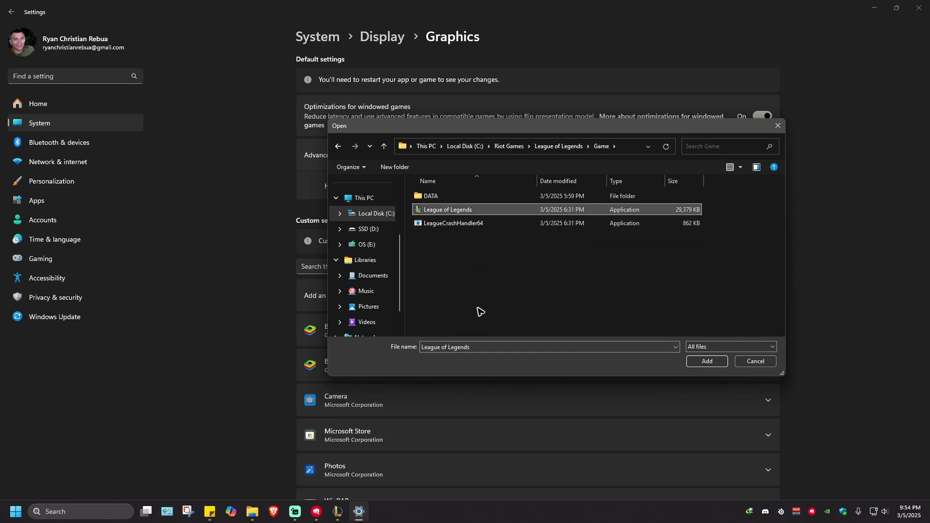
pyautogui.click(708, 361)
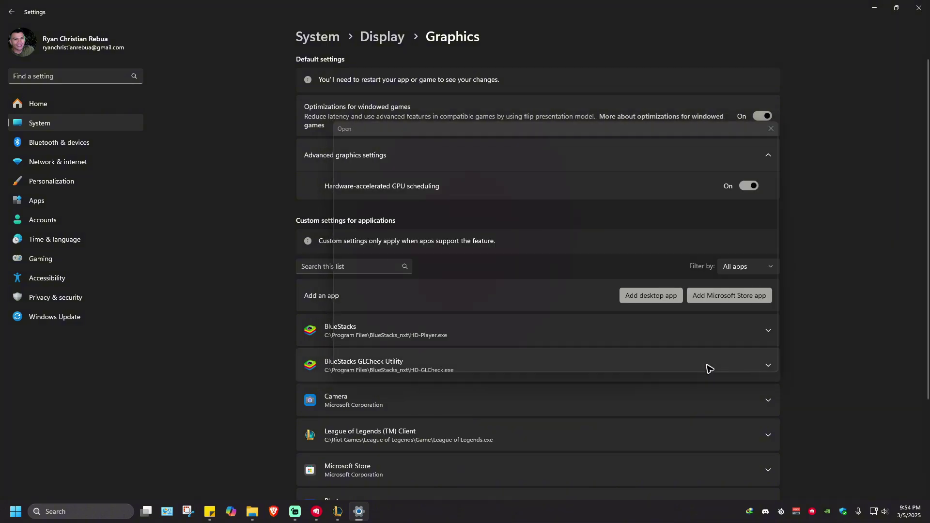
# Step: Set League of Legends (TM) Client to High Performance (NVIDIA GeForce RTX 2060 SUPER), then close Settings
pyautogui.scroll(-3, 381, 330)
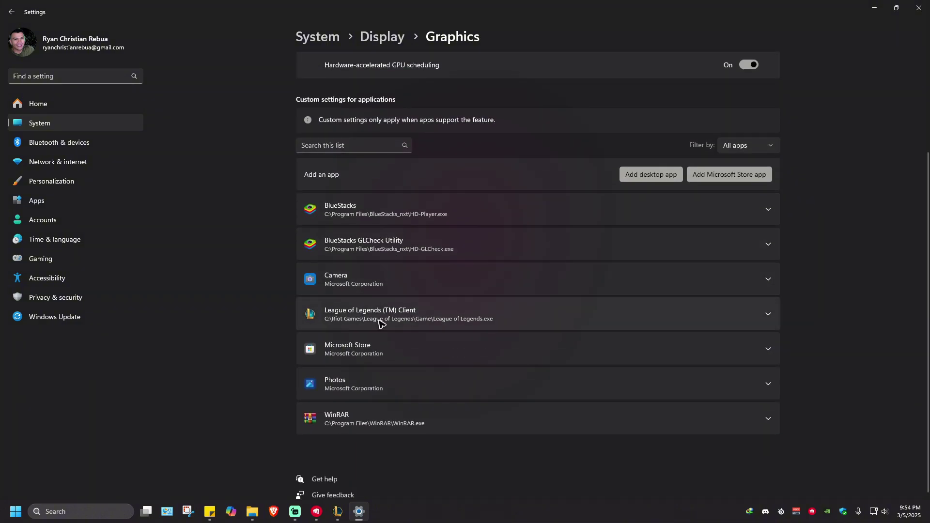
pyautogui.click(768, 316)
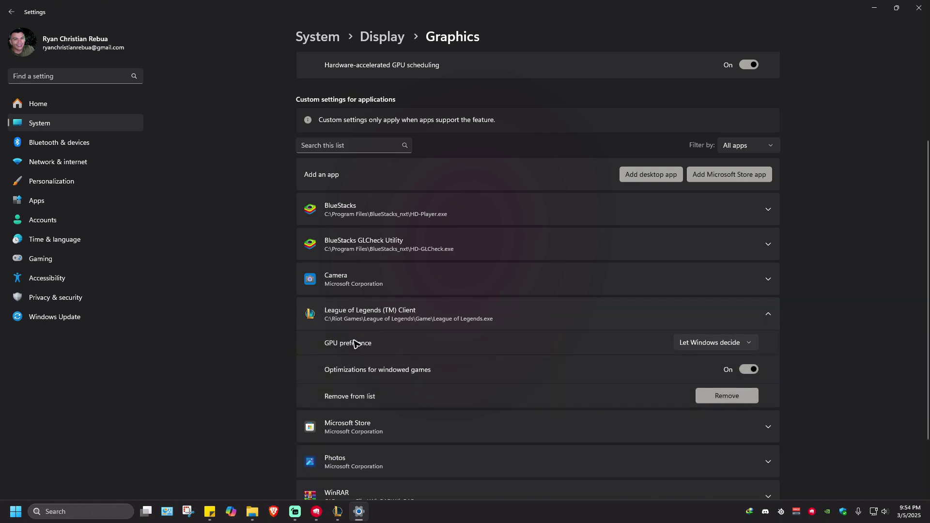
pyautogui.click(749, 345)
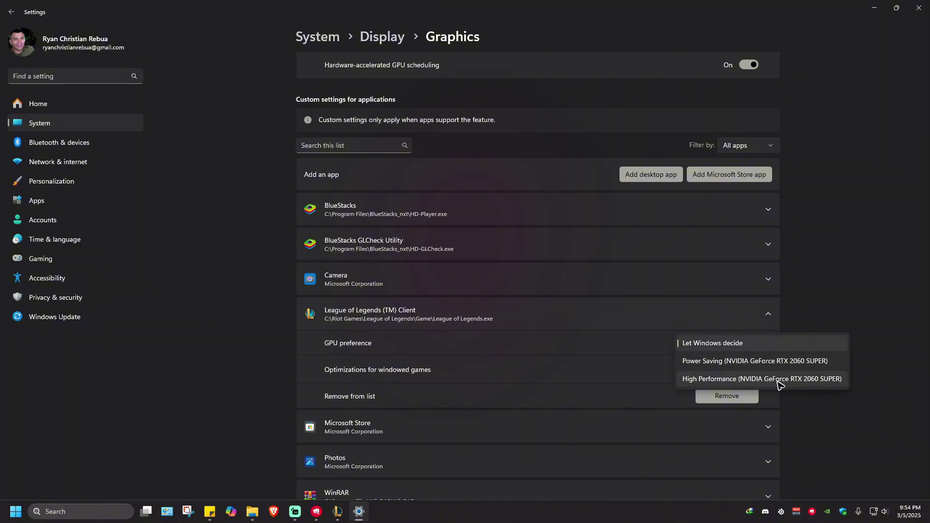
pyautogui.click(728, 383)
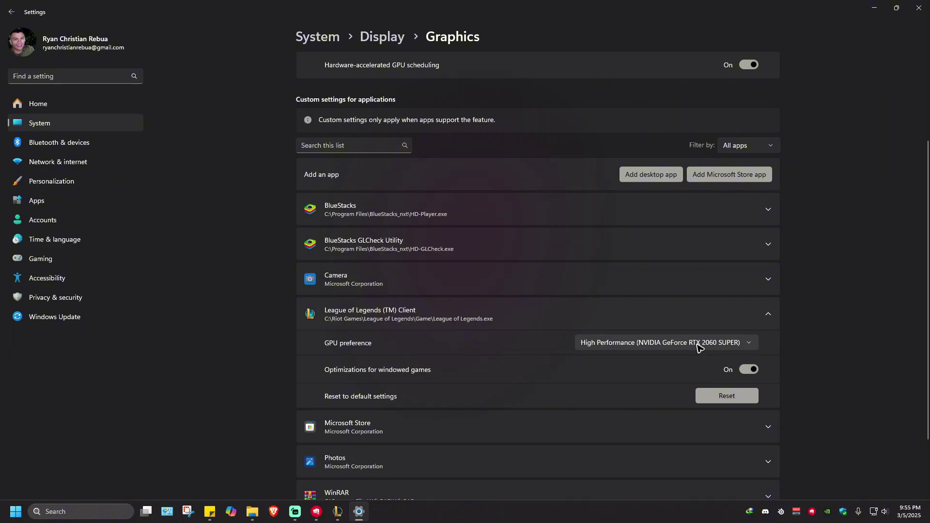
pyautogui.click(919, 8)
# Step: Refresh the desktop and bring up the NVIDIA tray icon's menu
pyautogui.rightClick(514, 247)
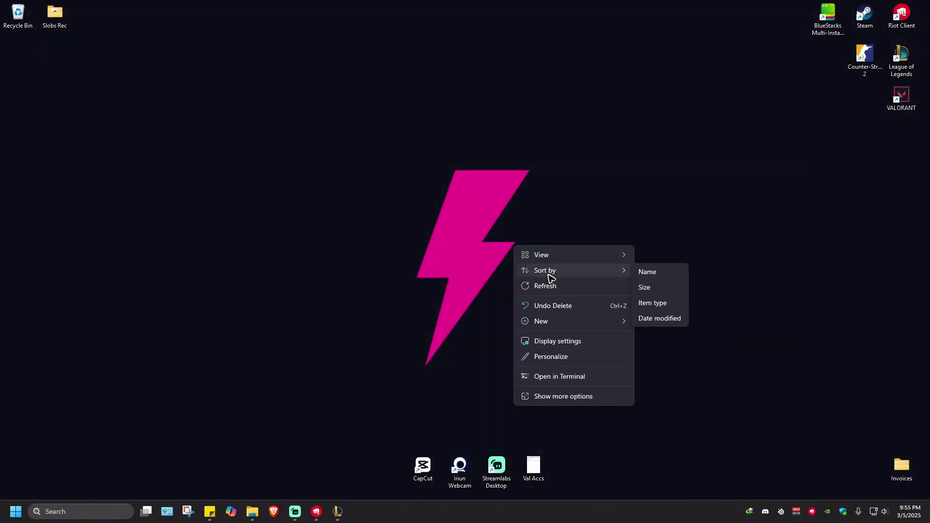
pyautogui.click(547, 291)
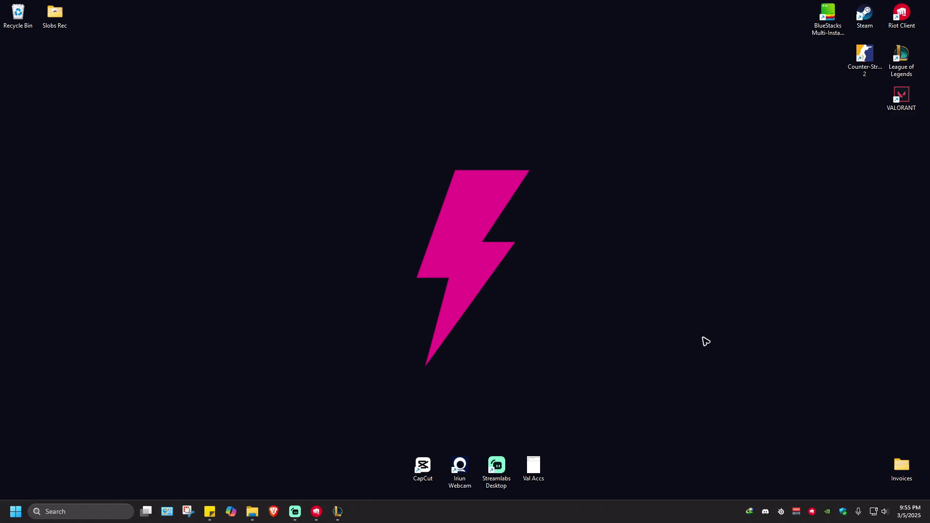
pyautogui.rightClick(830, 518)
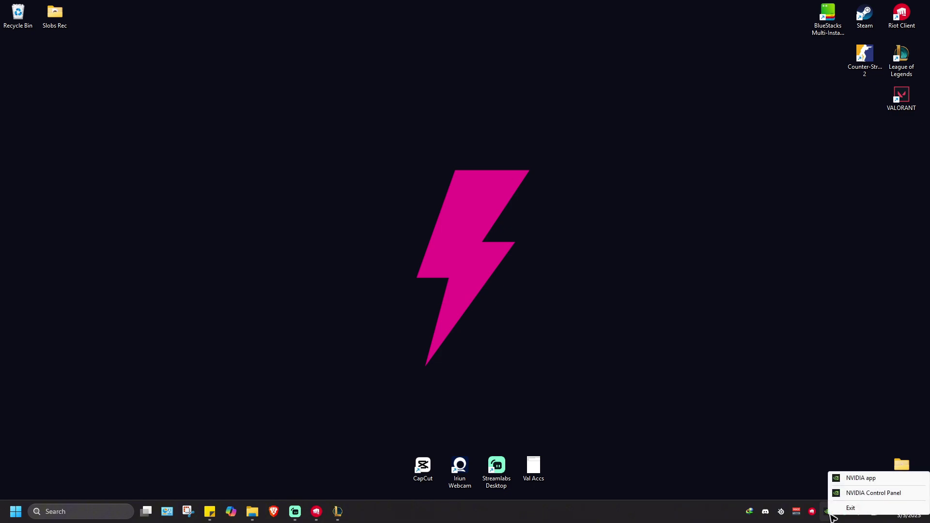
# Step: Confirm Game Ready Driver 572.60 is up to date on the NVIDIA app's Drivers page, then close it
pyautogui.click(836, 476)
pyautogui.doubleClick(478, 41)
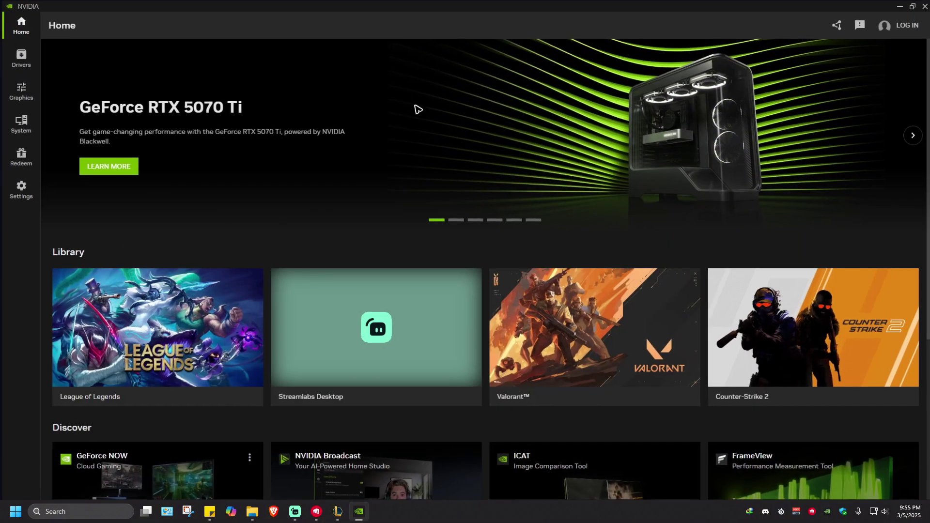
pyautogui.click(22, 58)
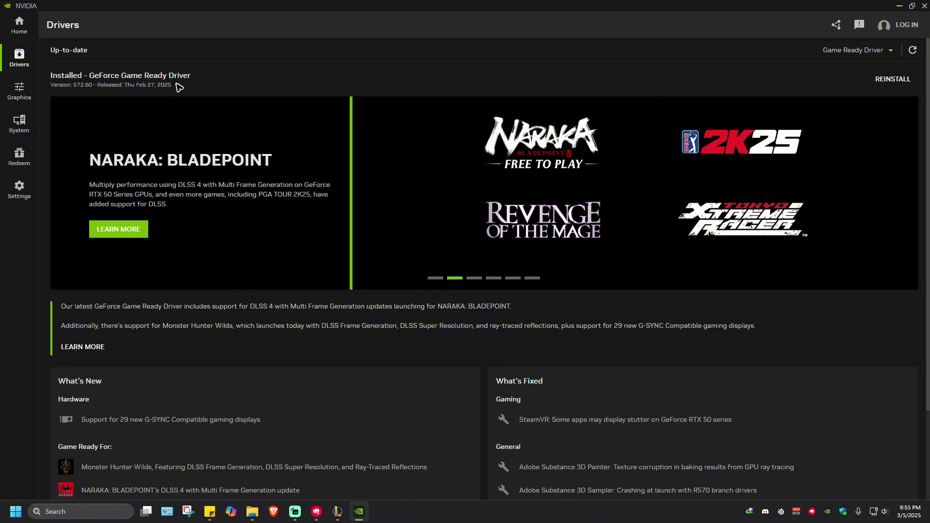
pyautogui.click(893, 80)
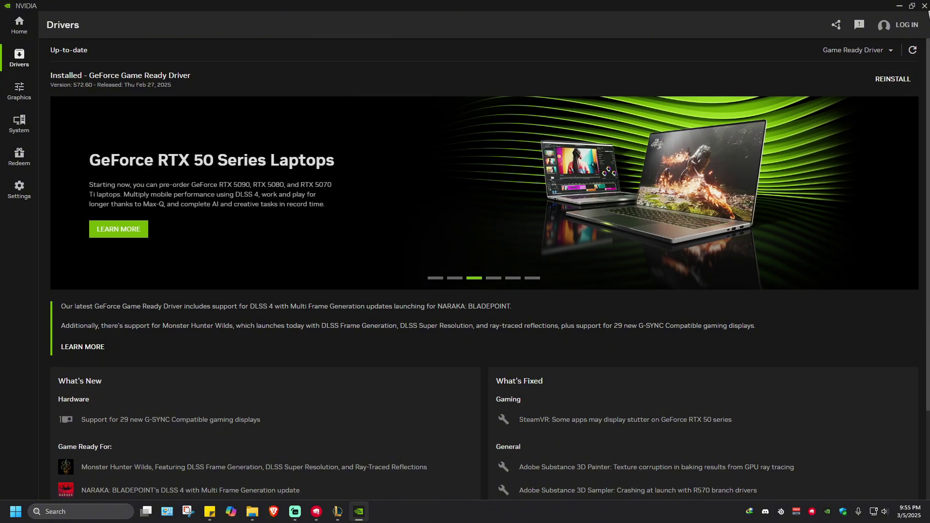
pyautogui.click(925, 6)
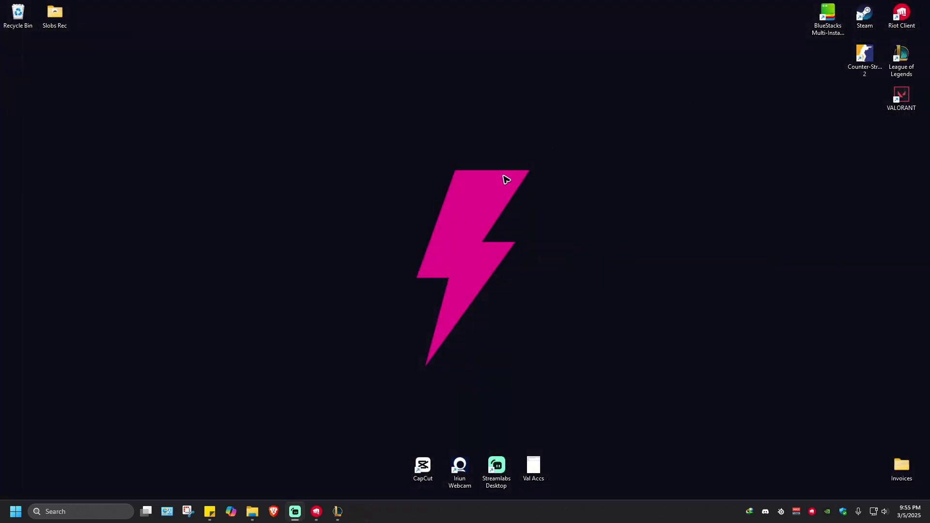
# Step: Launch NVIDIA Control Panel from the tray icon and maximize its window
pyautogui.rightClick(827, 511)
pyautogui.click(855, 496)
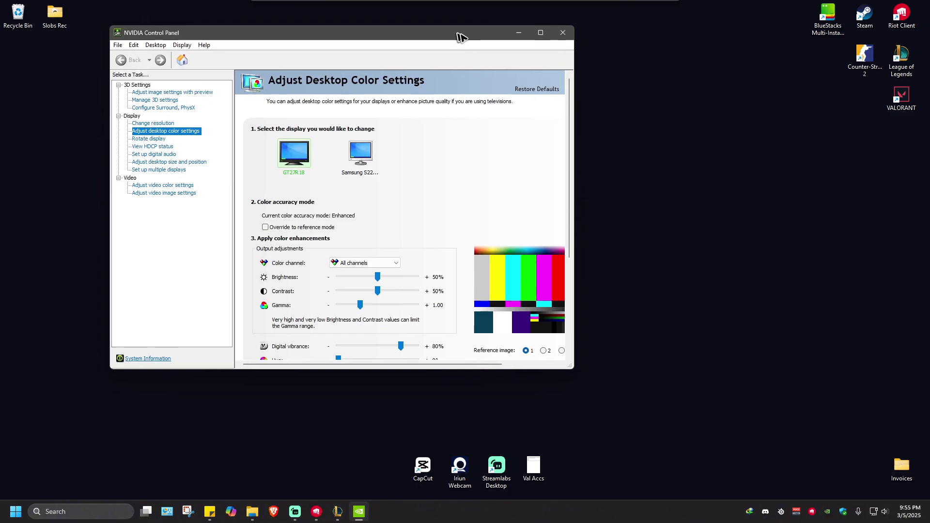
pyautogui.moveTo(458, 35); pyautogui.dragTo(514, 44)
pyautogui.click(605, 46)
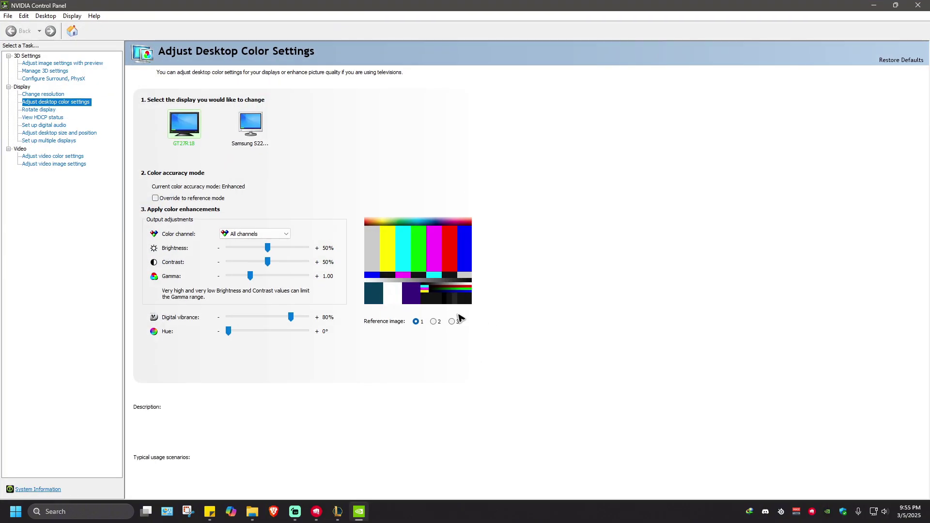
# Step: On Adjust image settings with preview, try the slider at Performance, then return it to Quality
pyautogui.click(62, 64)
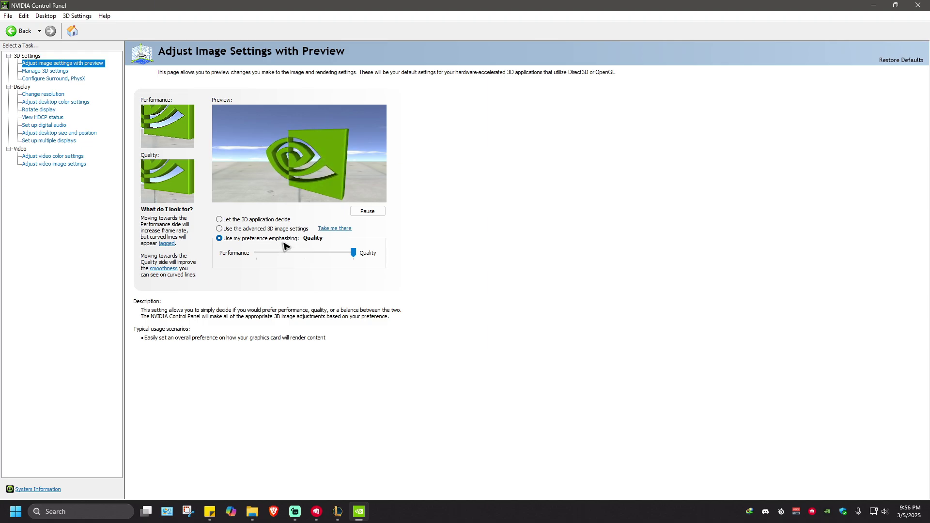
pyautogui.moveTo(354, 253); pyautogui.dragTo(256, 253)
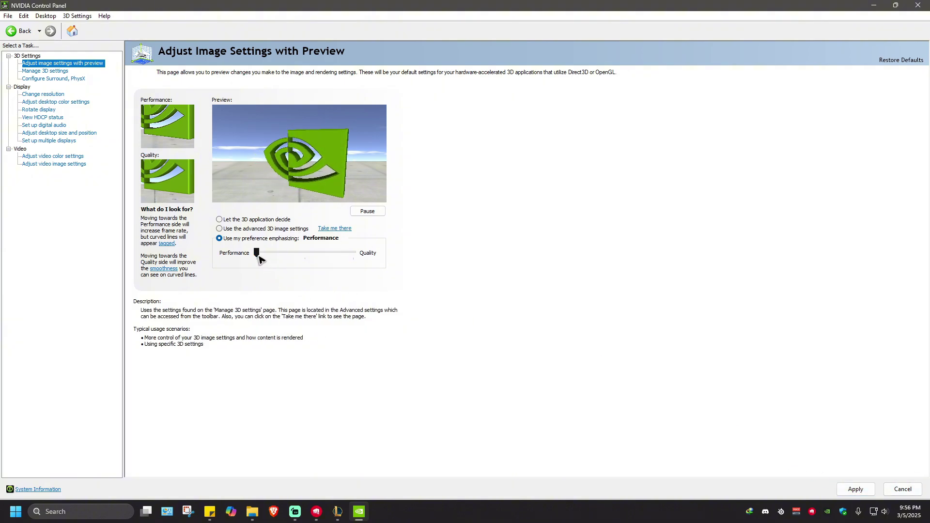
pyautogui.moveTo(257, 253); pyautogui.dragTo(405, 266)
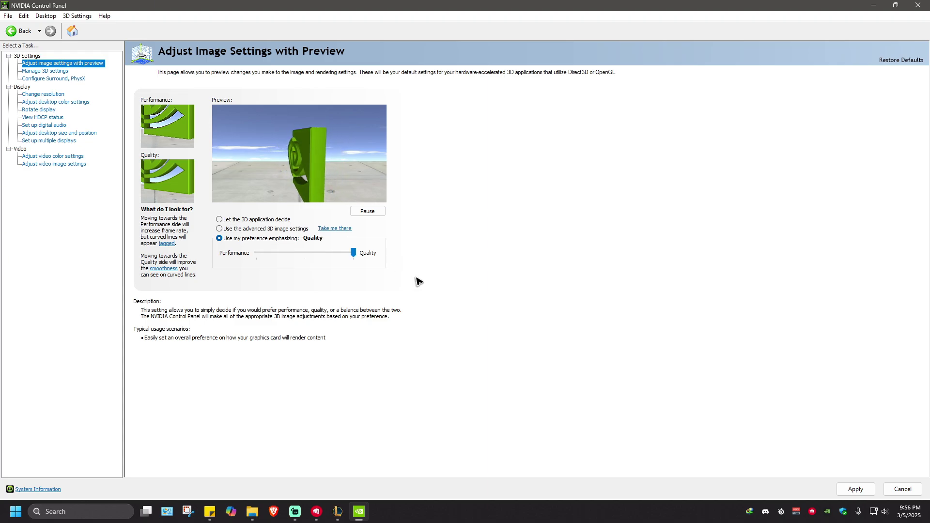
# Step: Close NVIDIA Control Panel and check League's Enable Low Spec Mode tooltip in Client settings, leaving it unchecked
pyautogui.click(918, 5)
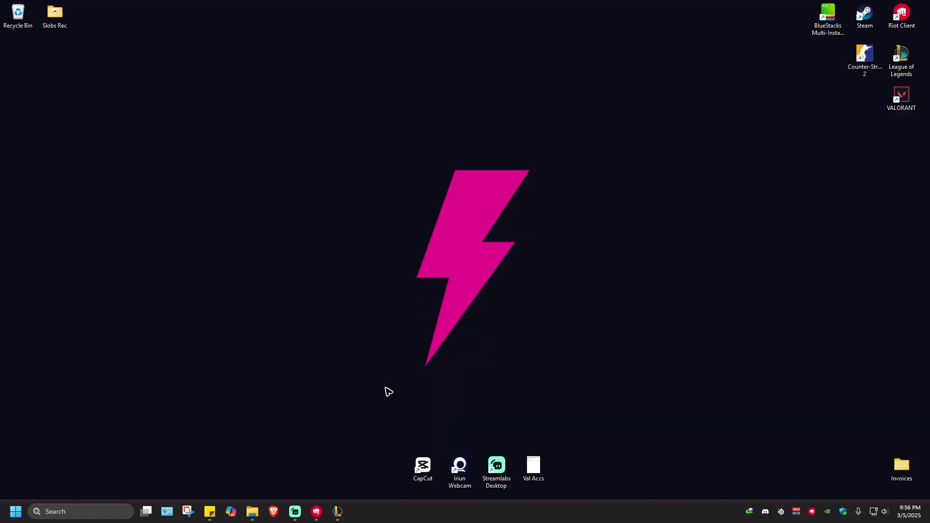
pyautogui.click(337, 512)
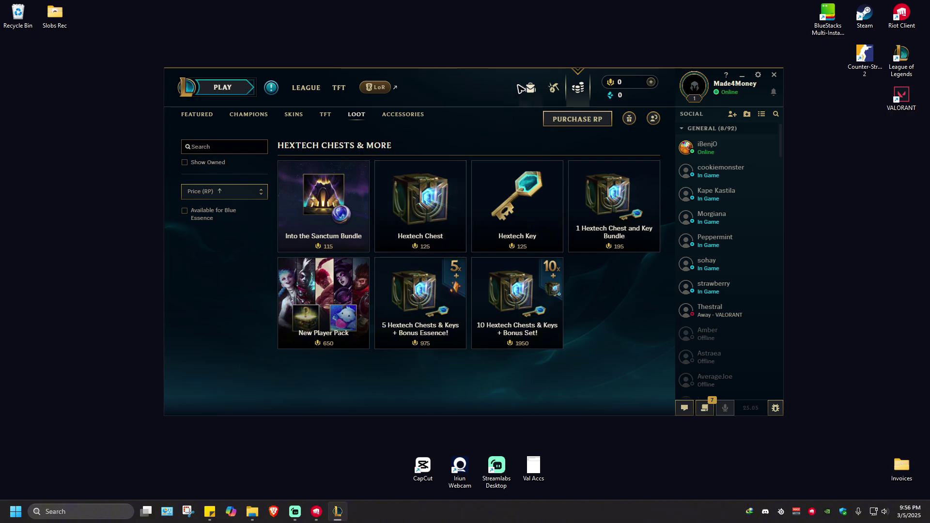
pyautogui.moveTo(757, 70)
pyautogui.mouseDown()
pyautogui.moveTo(743, 66)
pyautogui.moveTo(759, 77)
pyautogui.mouseUp()
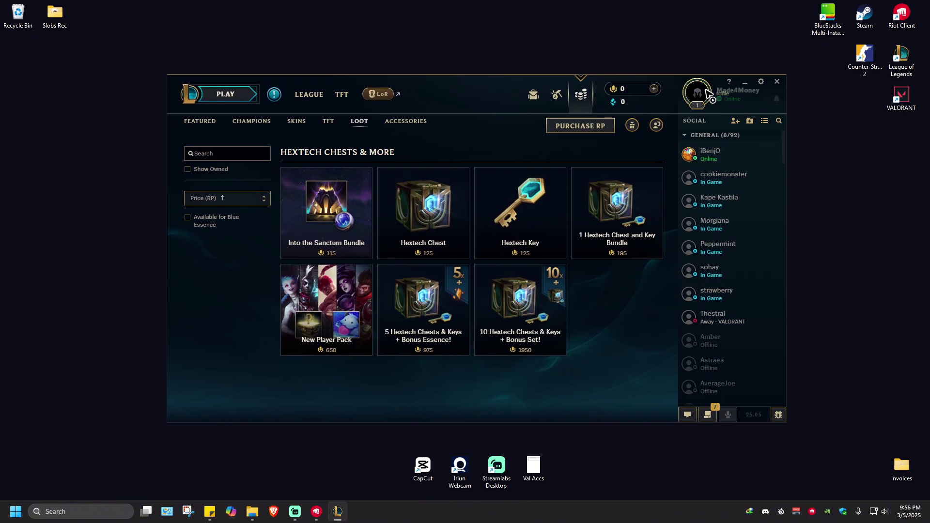
pyautogui.click(761, 82)
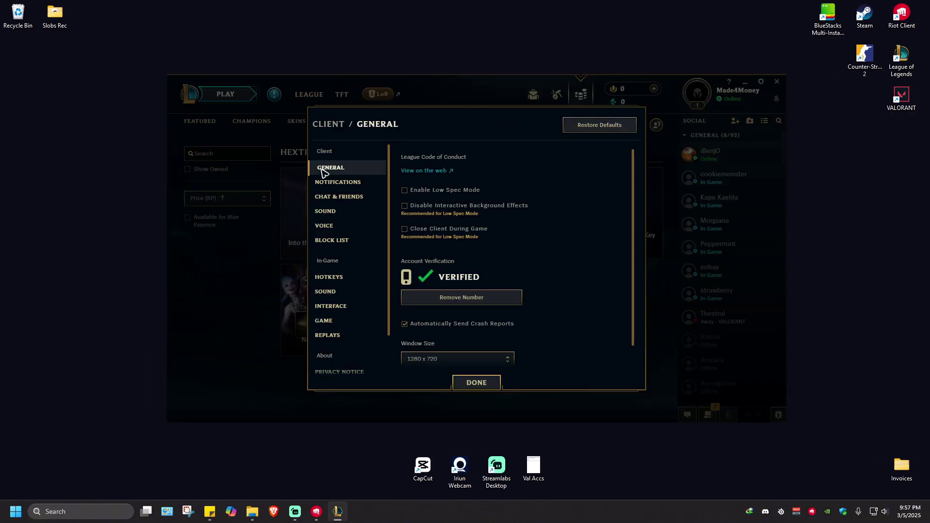
pyautogui.moveTo(405, 196)
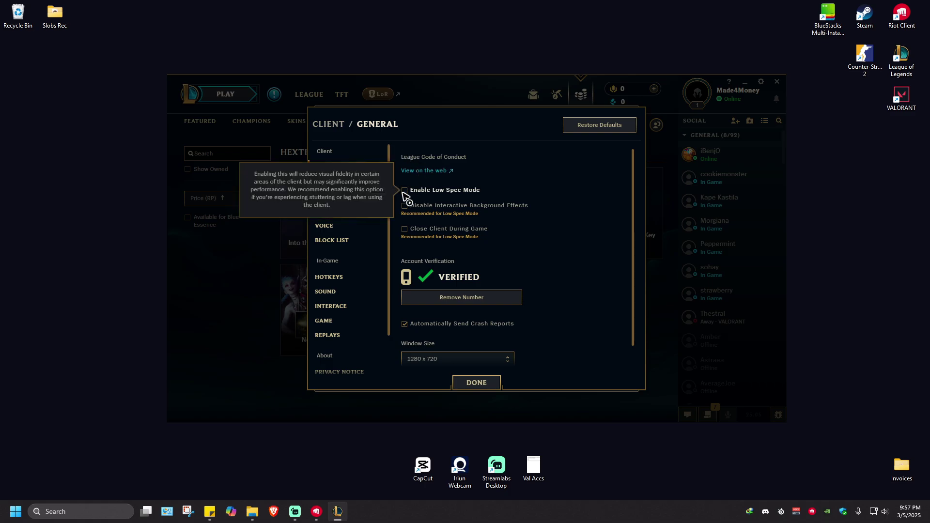